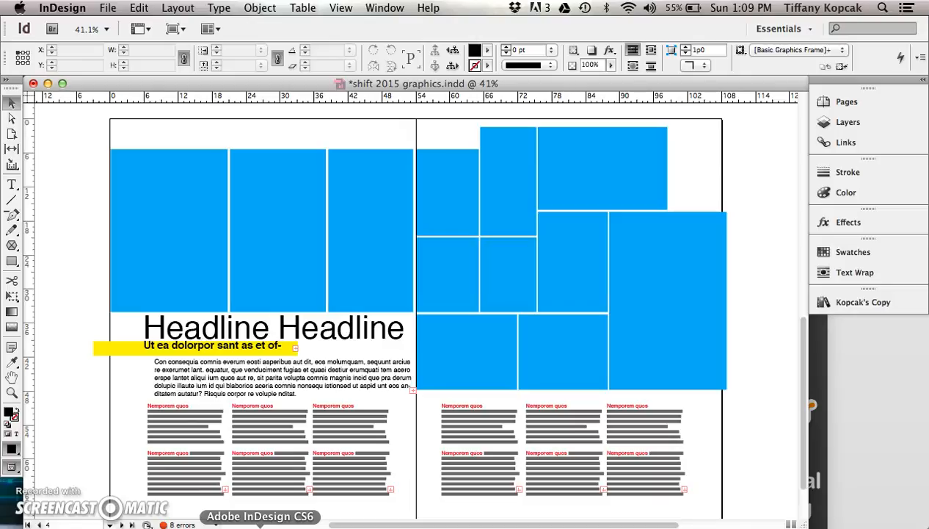
- Start creating layout guides on the blank spread with 29 rows and 23 columns
scroll(256, 526, "up", 5)
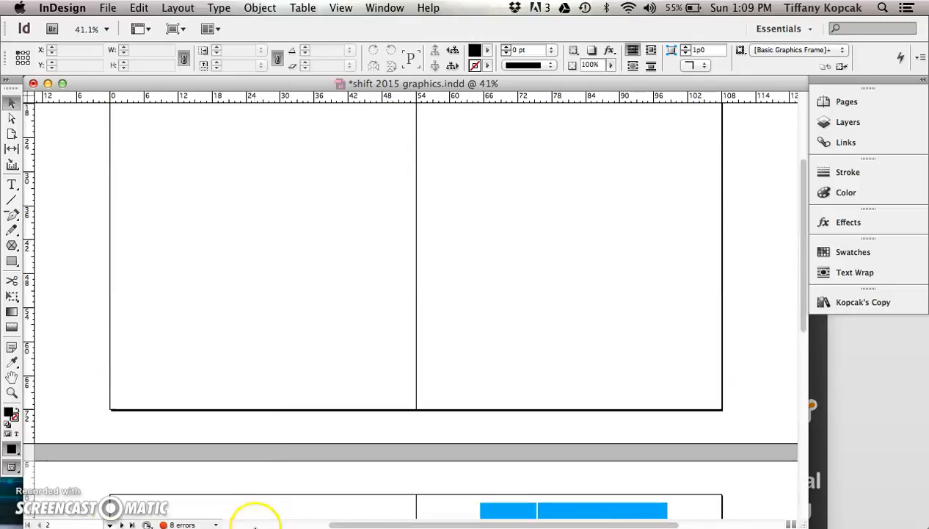
scroll(275, 317, "up", 2)
left_click(275, 316)
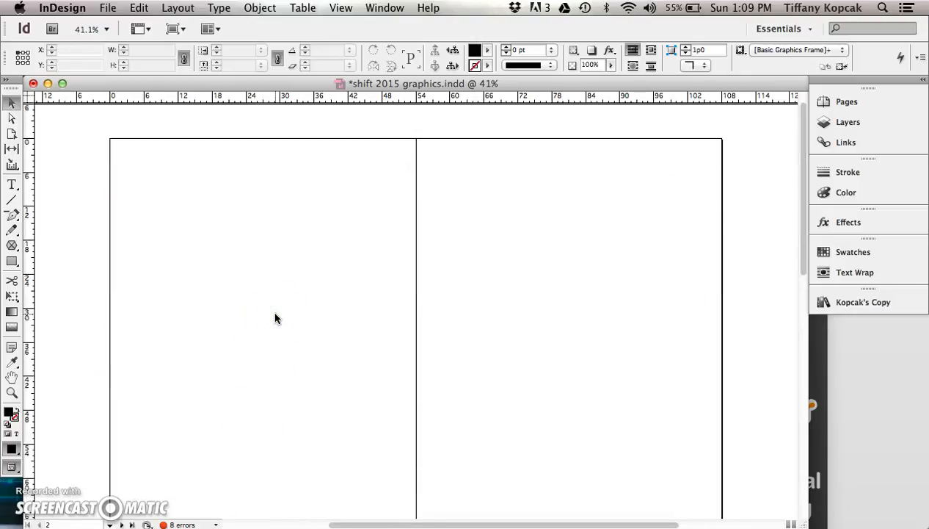
left_click(275, 316)
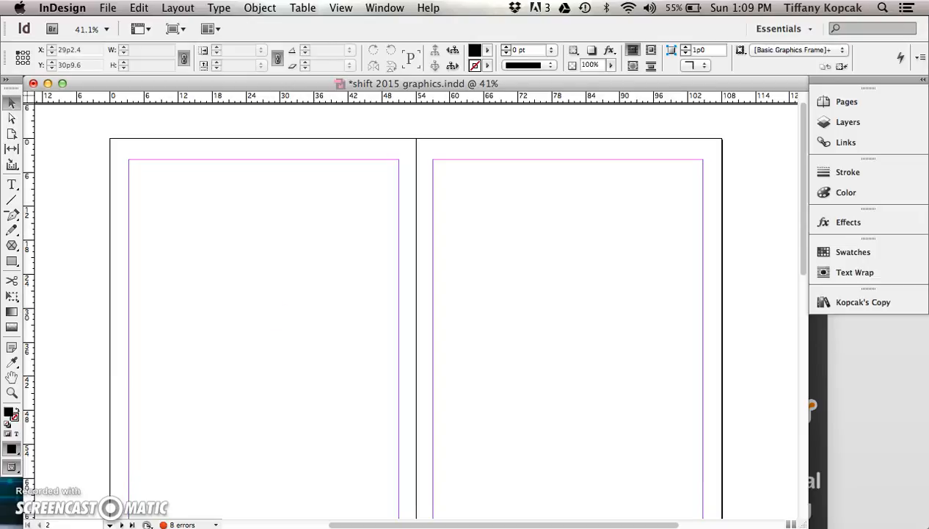
left_click(177, 8)
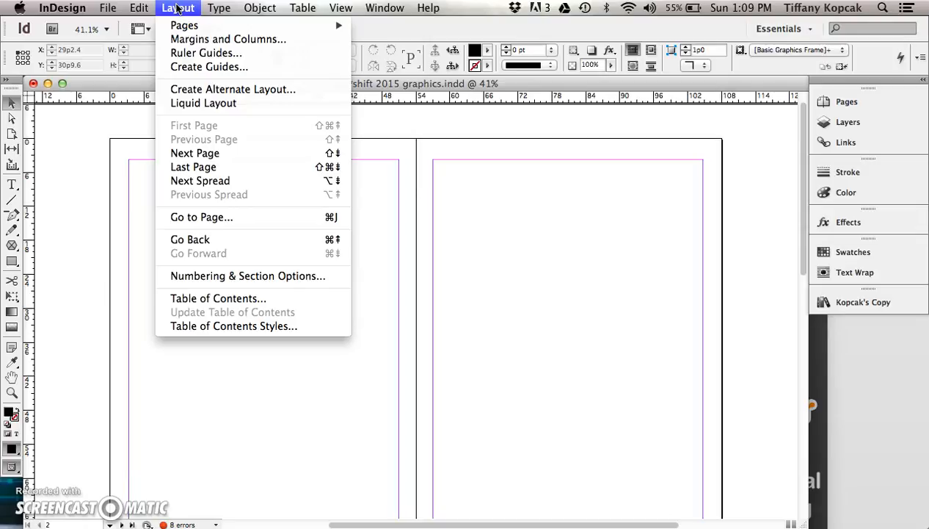
left_click(184, 66)
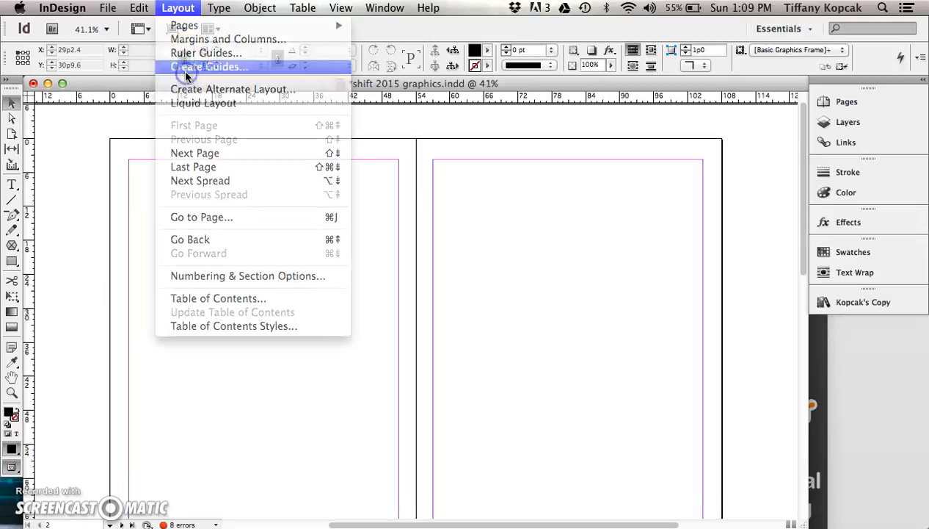
type("29")
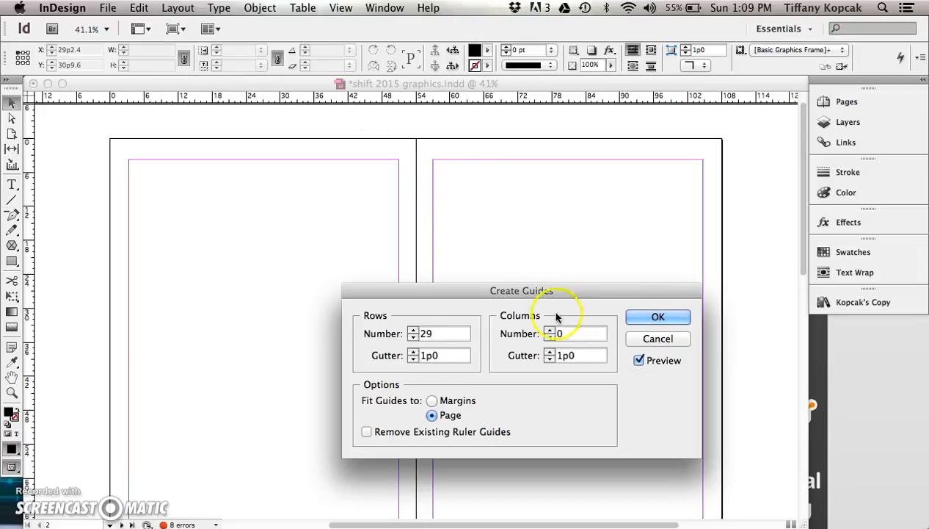
left_click(571, 334)
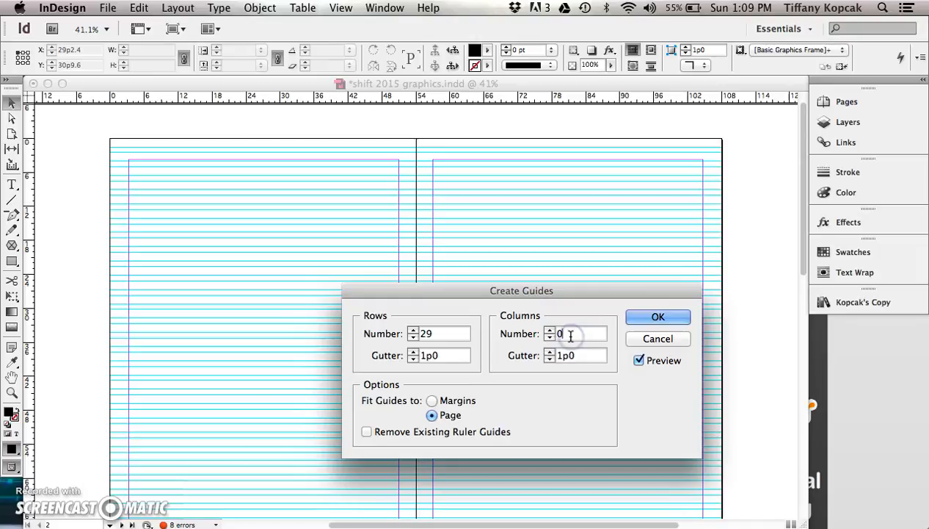
- Set both the row and column gutters to 0p8 and create the guides fitted to the margins
left_click_drag(448, 356, 380, 359)
type("0p8")
left_click_drag(587, 356, 543, 358)
type("0p8")
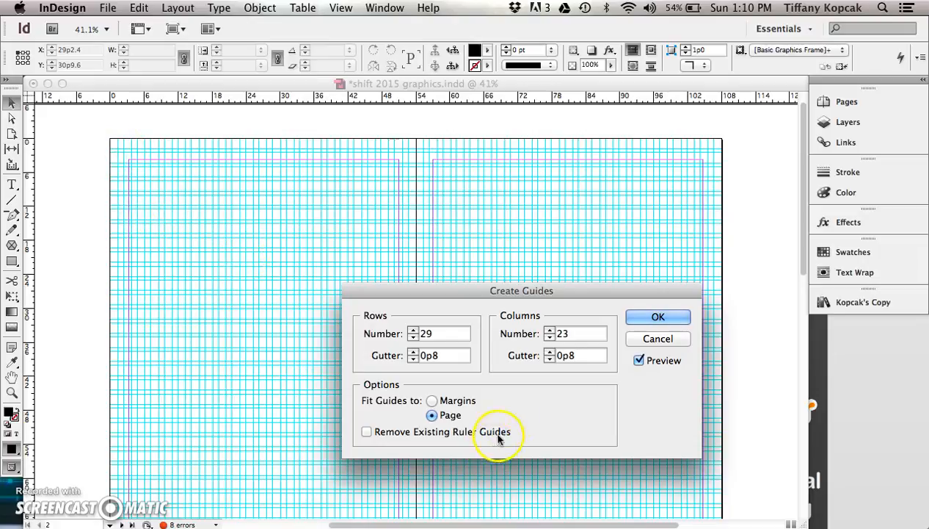
left_click(432, 401)
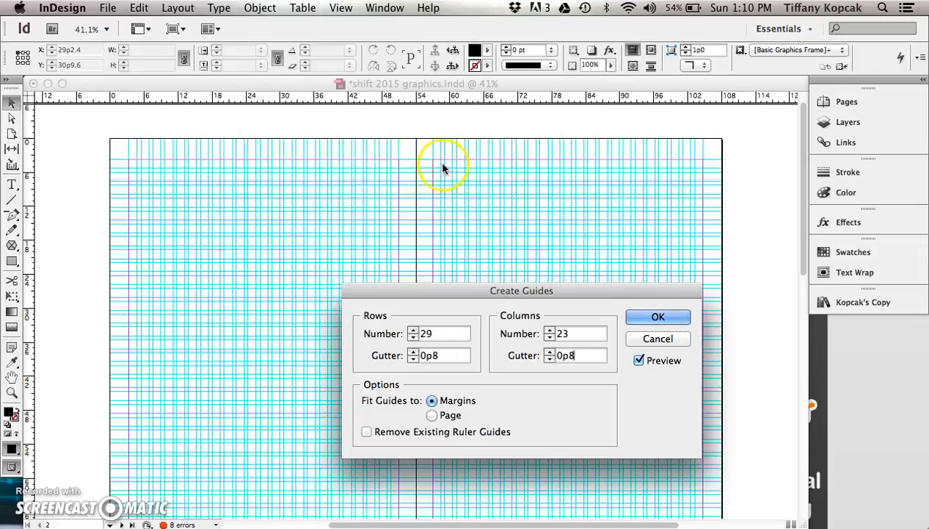
left_click(637, 317)
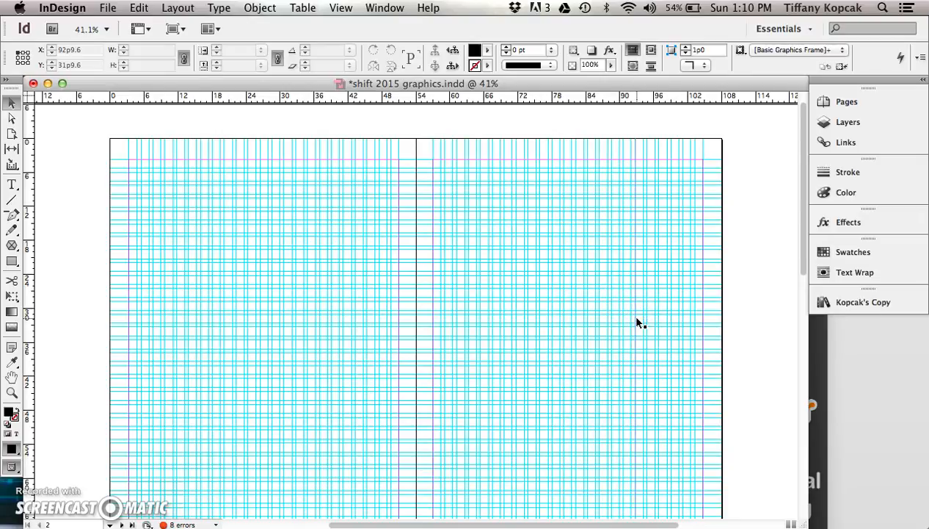
- Draw a black rectangle about 21p8 wide and 16p2 high over the guide grid on the left page
key("super+equal")
key("super+equal")
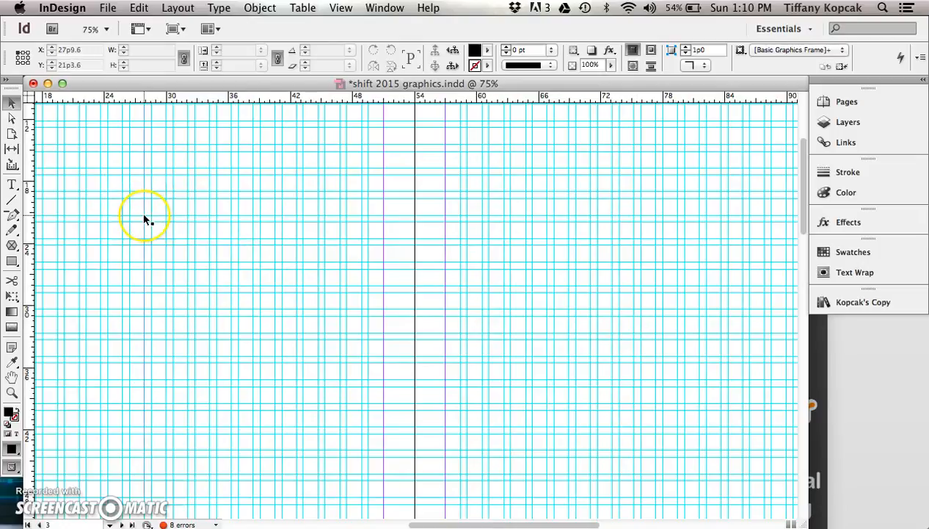
scroll(146, 216, "left", 5)
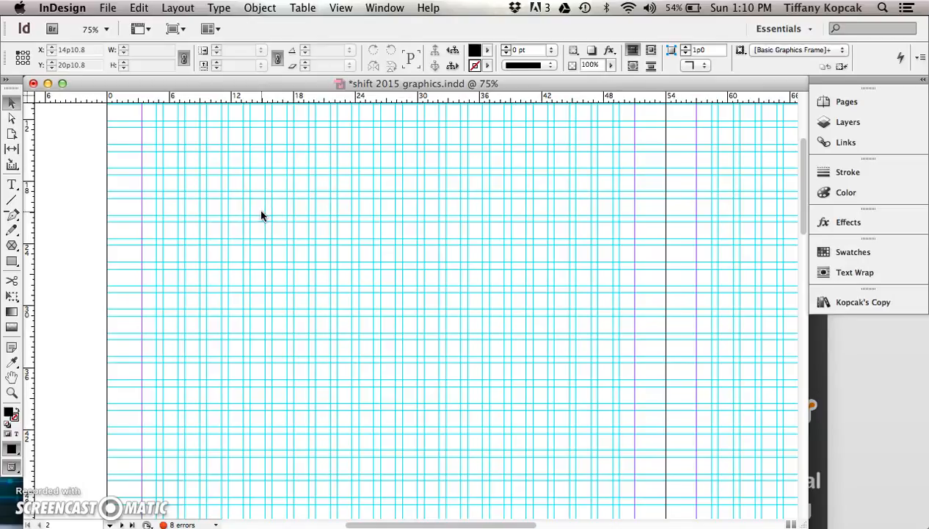
left_click(15, 261)
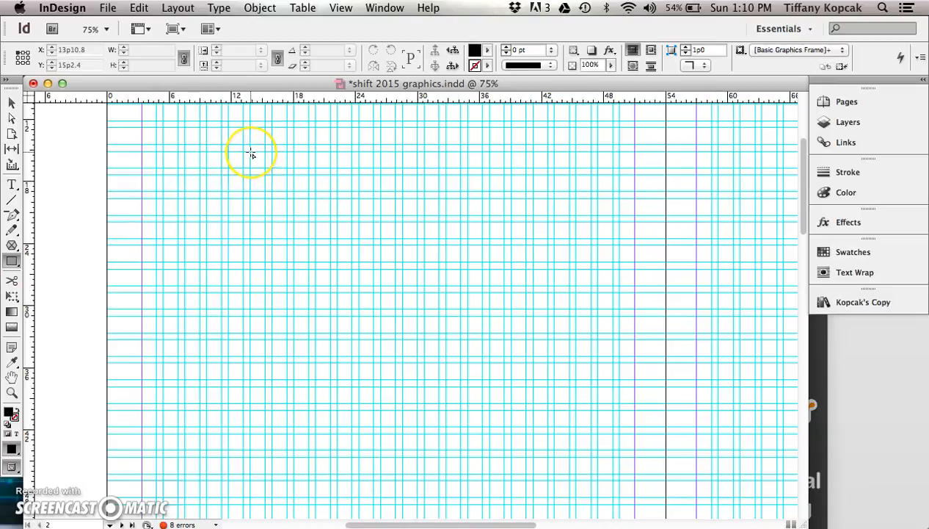
left_click_drag(250, 153, 475, 324)
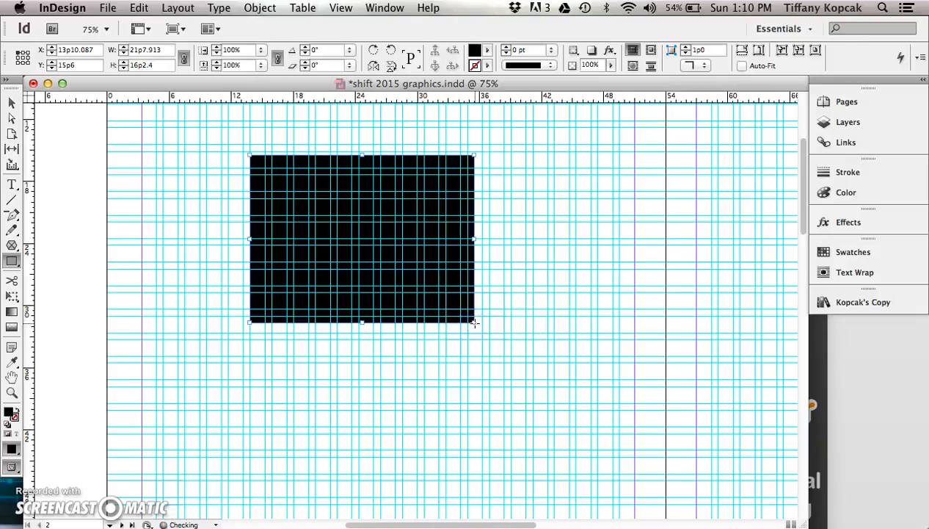
- Snap the black rectangle's edges to the surrounding guides, making it about 22p5 wide and 17p6 high
left_click(10, 103)
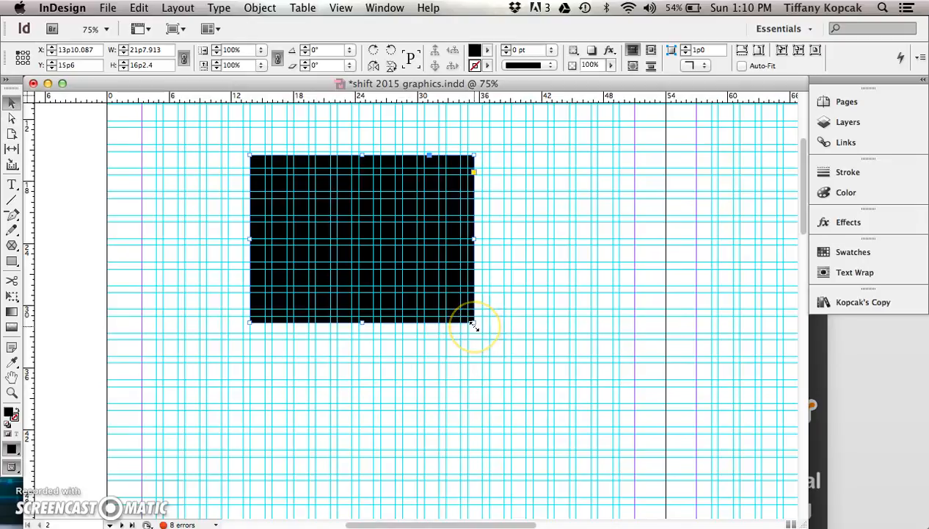
left_click_drag(475, 324, 479, 332)
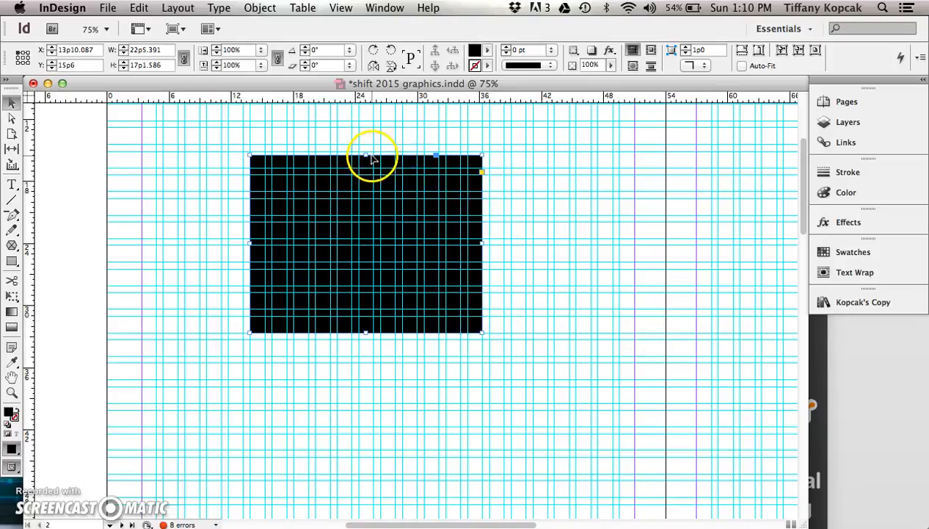
mouse_move(367, 153)
left_mouse_down()
mouse_move(369, 143)
mouse_move(367, 151)
left_mouse_up()
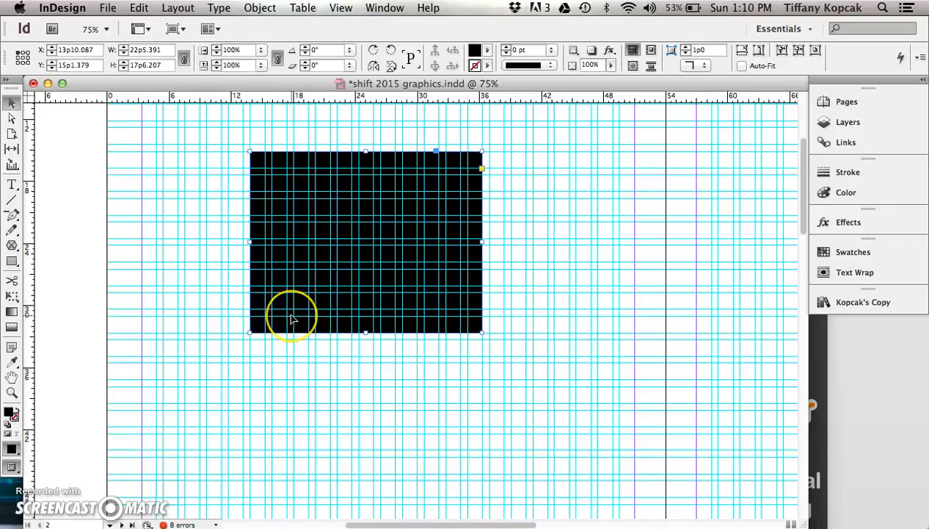
- Duplicate the black rectangle one gutter to its right and enlarge the copy up to the page's top edge and across the spine
key("super+minus")
key("super+minus")
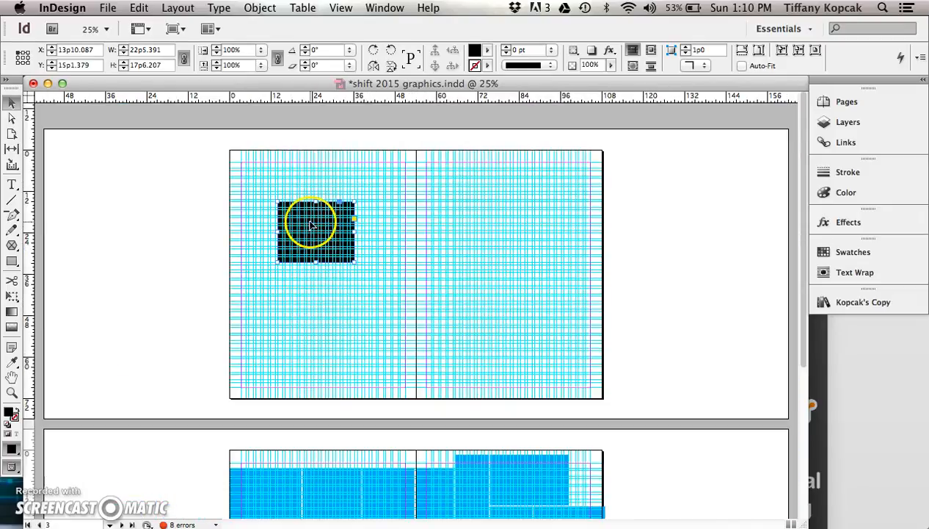
left_click_drag(311, 240, 390, 244)
left_click_drag(434, 201, 495, 150)
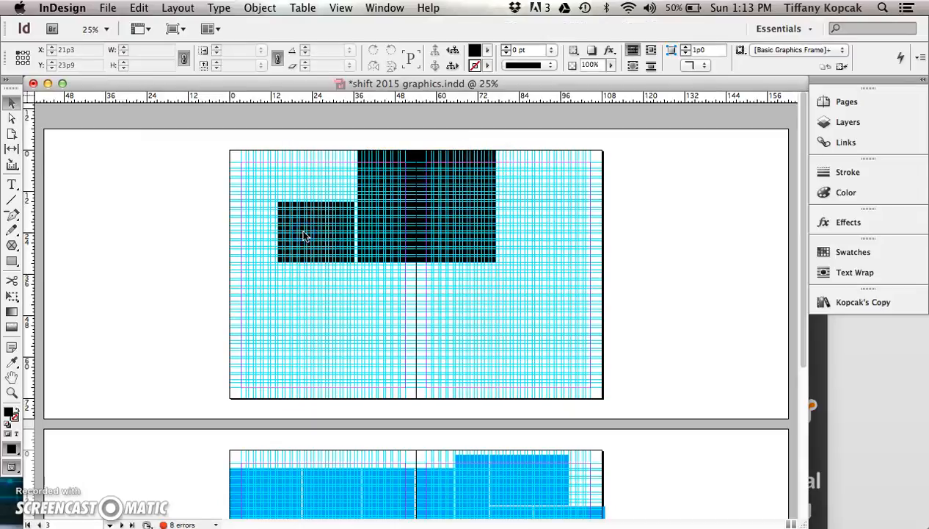
- Place two copies of the small black rectangle side by side one gutter below it, and hide the guides
left_click(306, 236)
left_click_drag(306, 236, 365, 325)
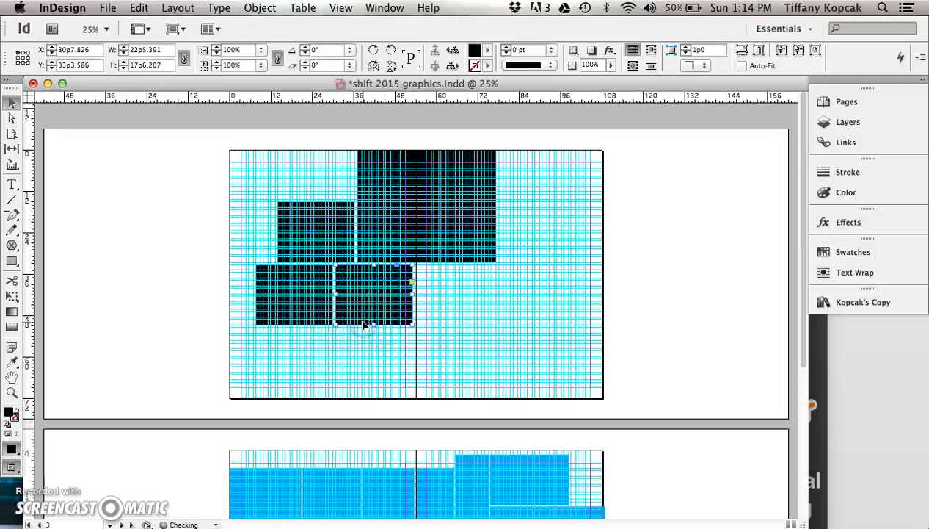
key("super+semicolon")
left_click(143, 315)
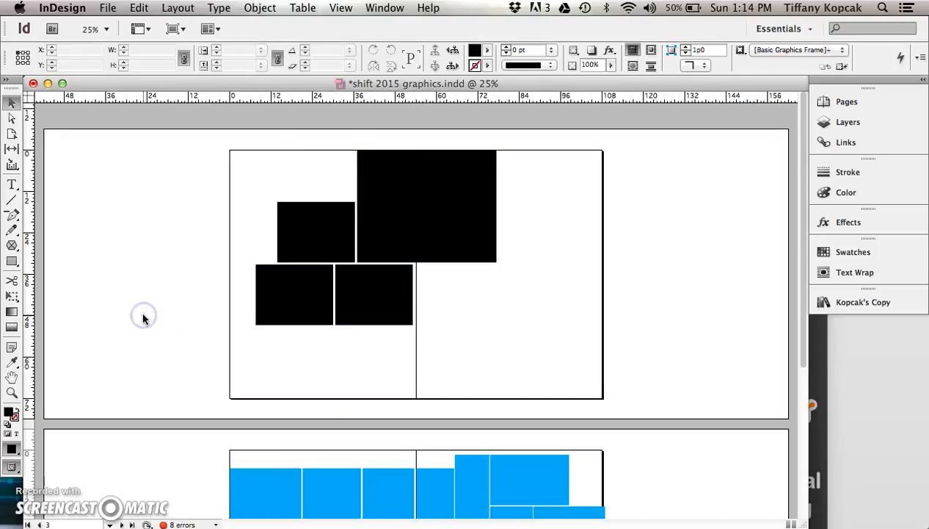
- Show the guides over the spread with the headline, blue image blocks and text columns
scroll(144, 318, "down", 8)
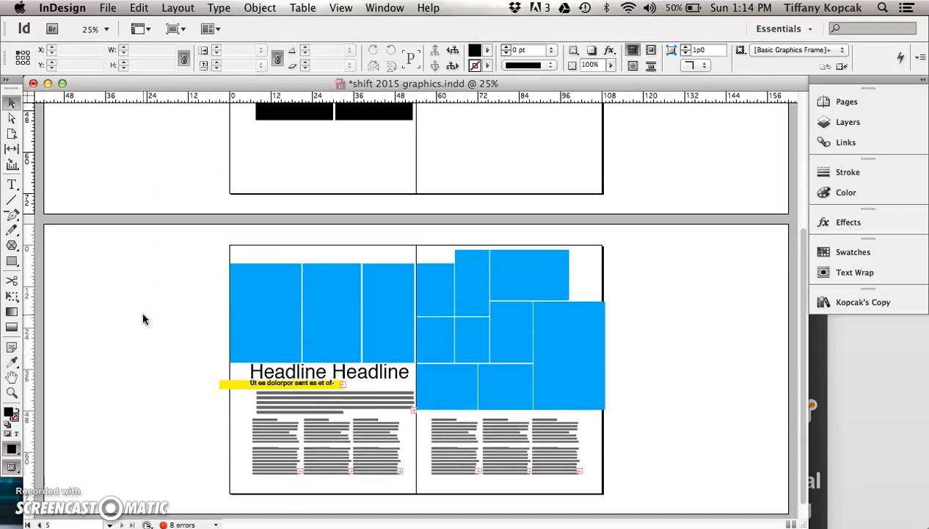
key("super+equal")
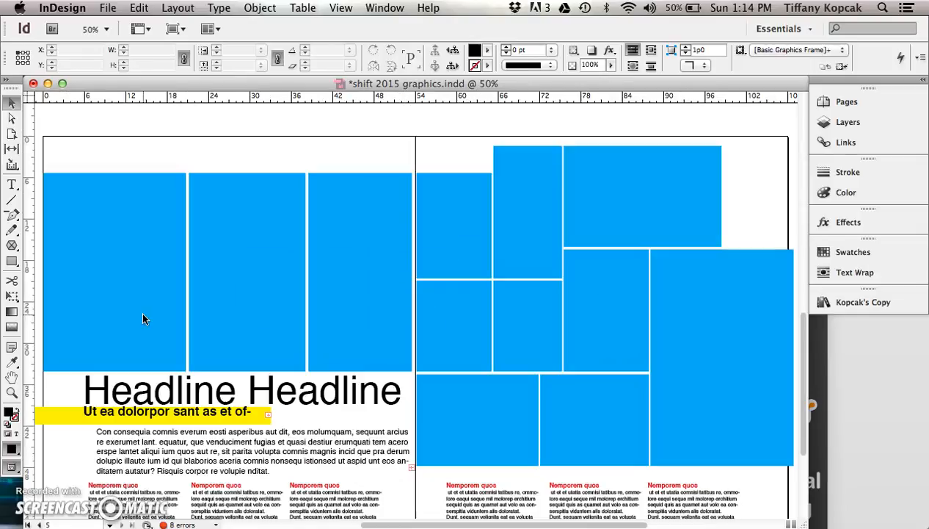
key("super+semicolon")
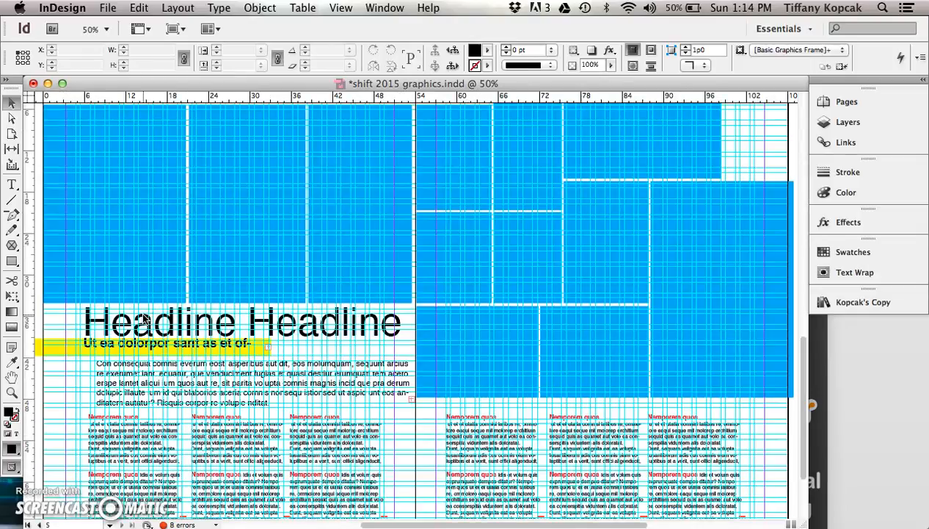
left_click(151, 404)
left_click(107, 443)
scroll(108, 443, "down", 3)
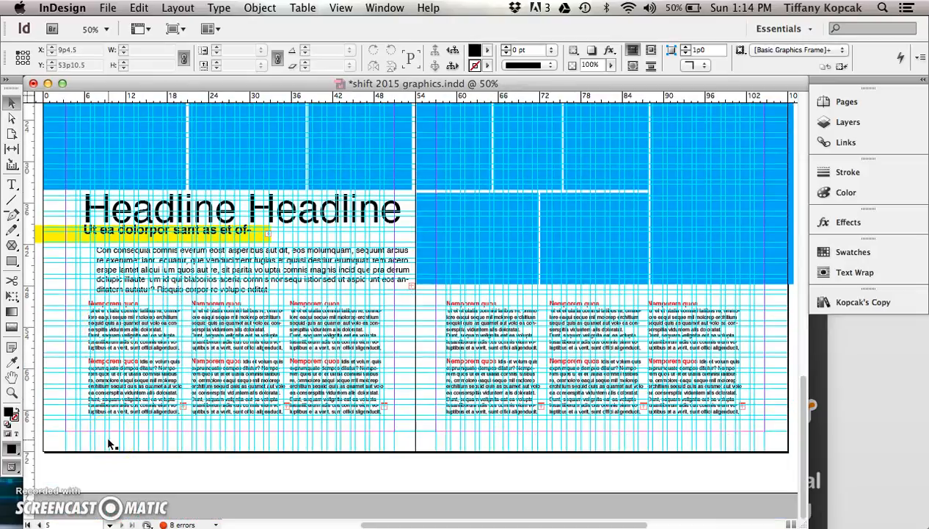
- Move the left page's third text column left to about X 35p2 and extend its frame down to the bottom margin
key("super+equal")
key("super+equal")
left_click(142, 433)
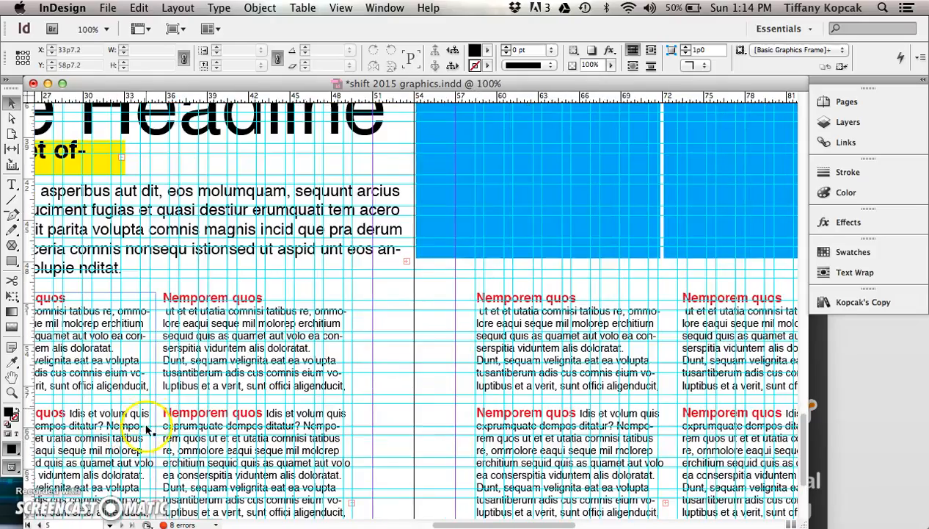
scroll(142, 434, "down", 2)
scroll(141, 433, "down", 1)
left_click(194, 349)
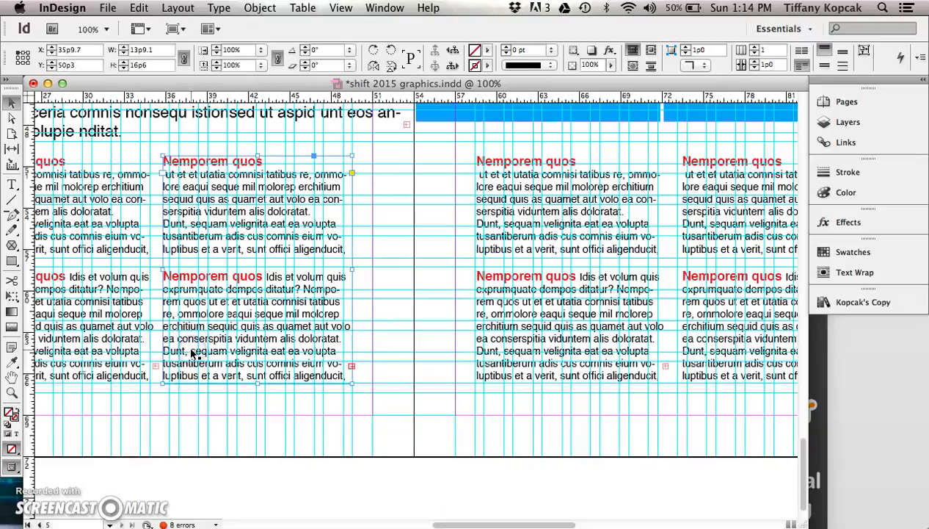
left_click_drag(221, 351, 210, 350)
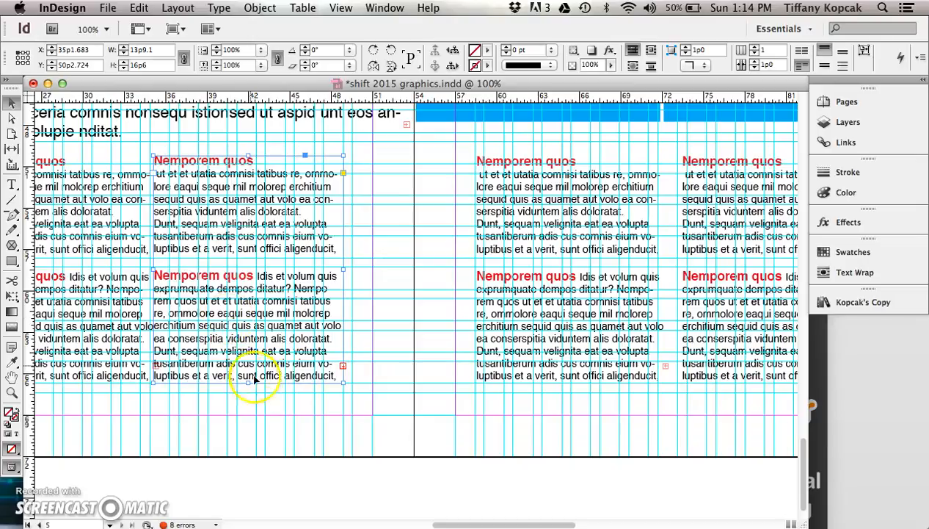
left_click_drag(249, 383, 249, 414)
- Shift the middle text column left, and snap the third column's top edge down and left edge outward to the guides
left_click_drag(121, 224, 97, 224)
left_click(199, 208)
left_click_drag(250, 155, 249, 174)
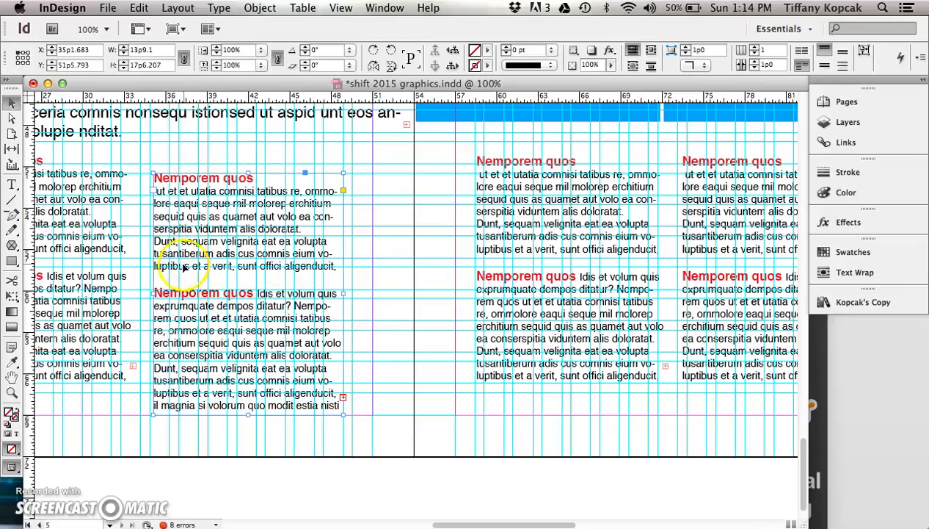
left_click_drag(150, 293, 147, 294)
- Align the middle text column's top with the third column at about Y 51p6, and extend its bottom and left edges to the guides
left_click_drag(93, 276, 100, 295)
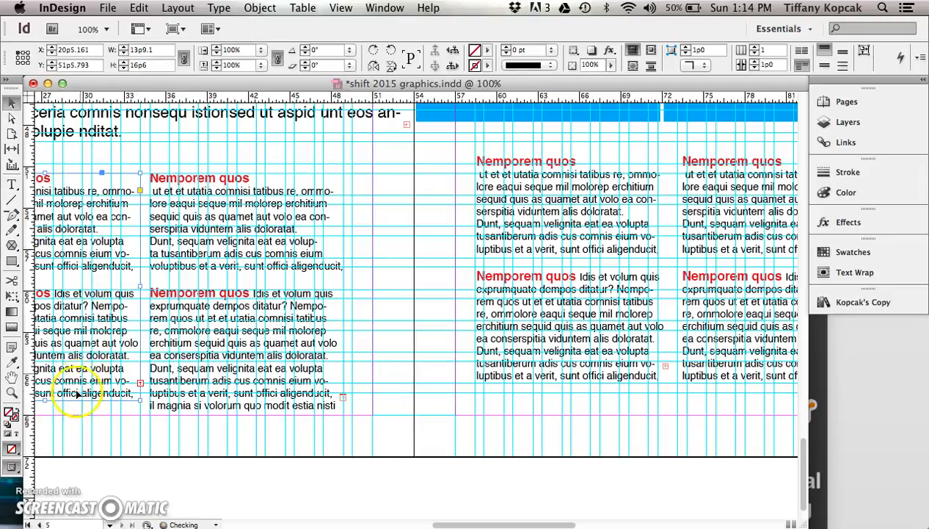
left_click_drag(45, 400, 44, 415)
scroll(131, 457, "left", 5)
scroll(131, 457, "left", 2)
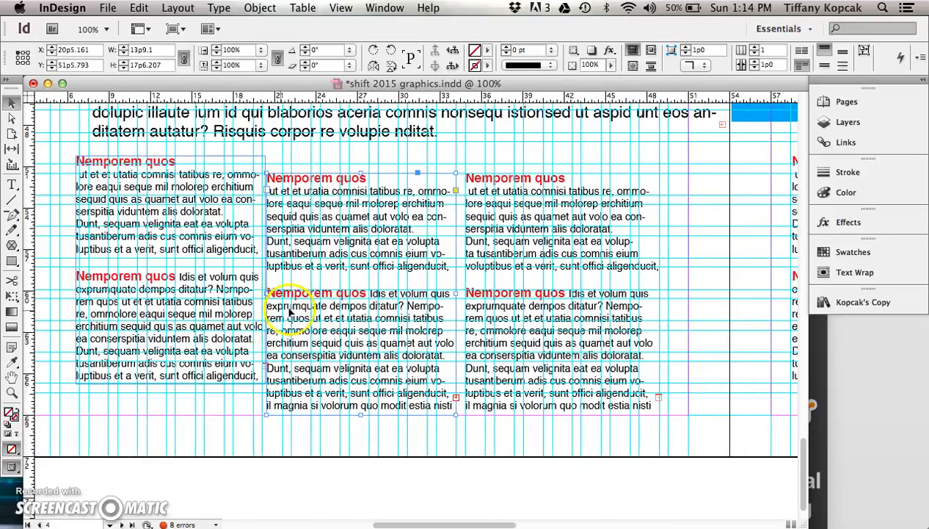
left_click_drag(263, 293, 261, 294)
- Move the first text column to about X 5p9, Y 51p6, and extend its frame to the bottom margin and the guide on its left
double_click(198, 281)
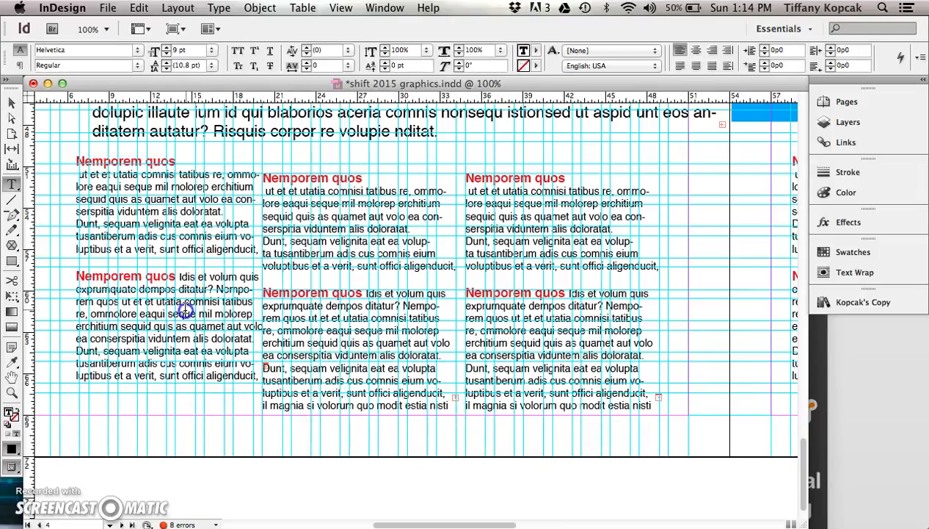
left_click(11, 103)
left_click_drag(193, 221, 184, 246)
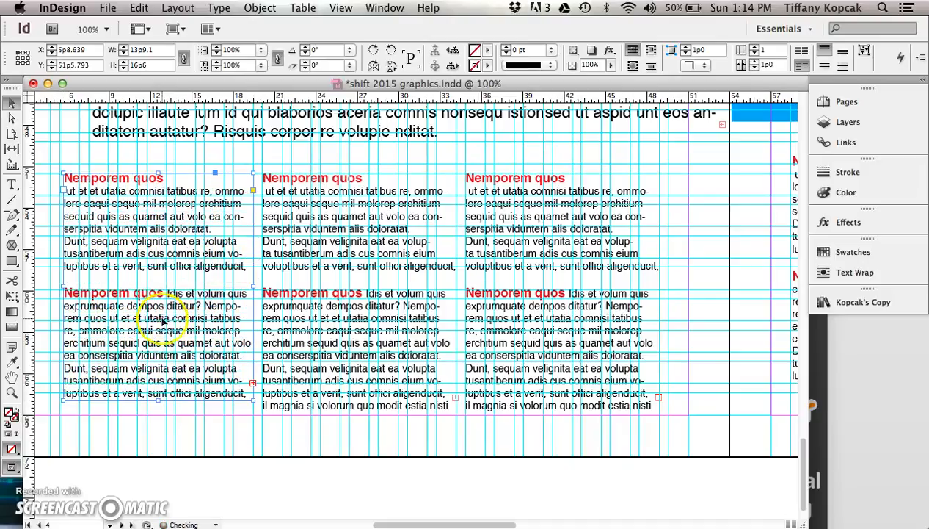
left_click_drag(160, 400, 158, 415)
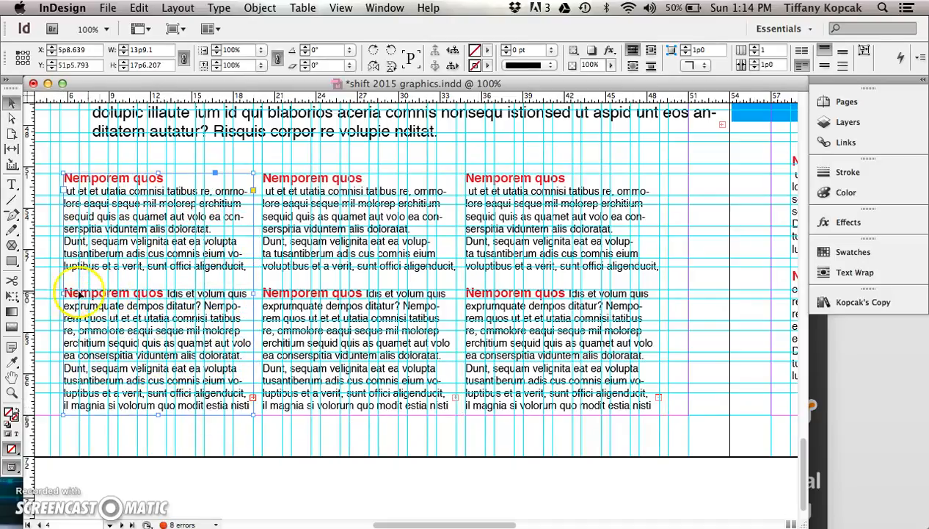
left_click_drag(63, 293, 60, 292)
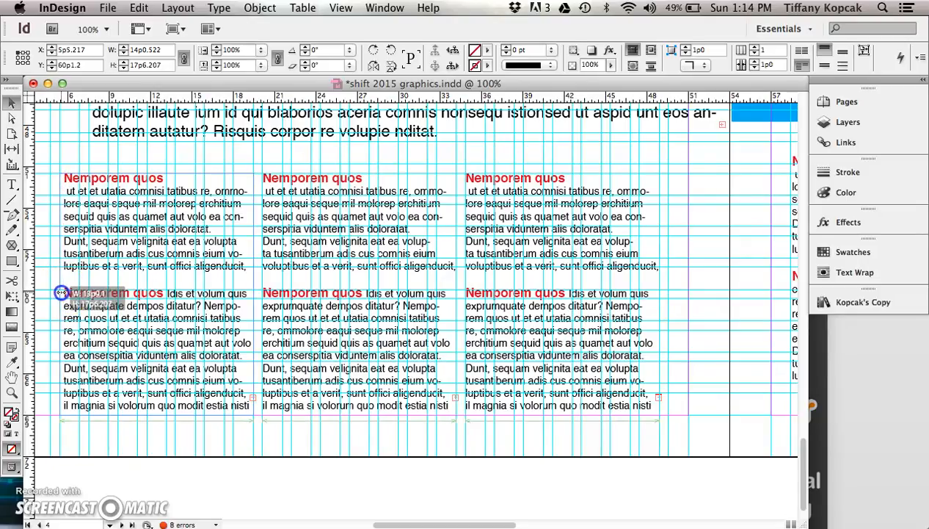
- Extend the left page's intro paragraph frame to the text columns' left guide at about X 5p5, and pull its right edge in to the margin
scroll(105, 264, "up", 5)
left_click(105, 263)
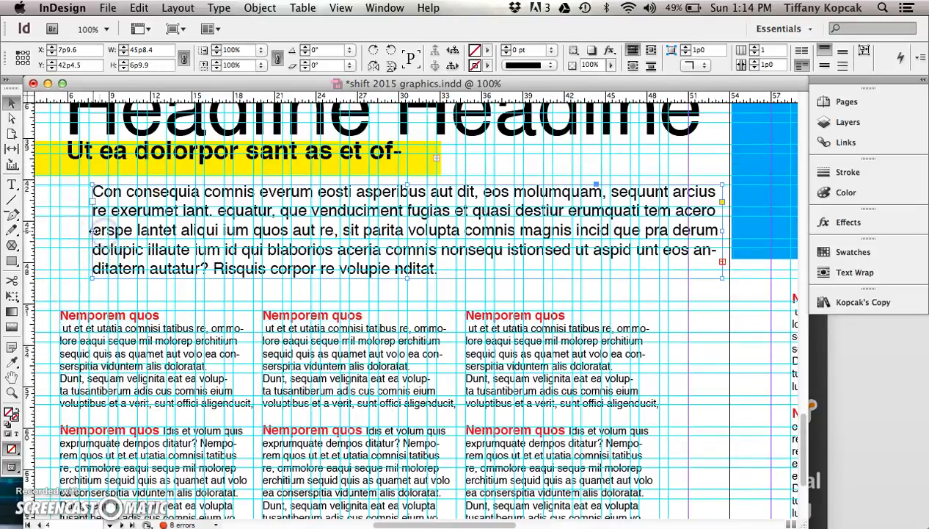
left_click_drag(89, 231, 60, 231)
left_click(724, 227)
left_click_drag(724, 228, 687, 241)
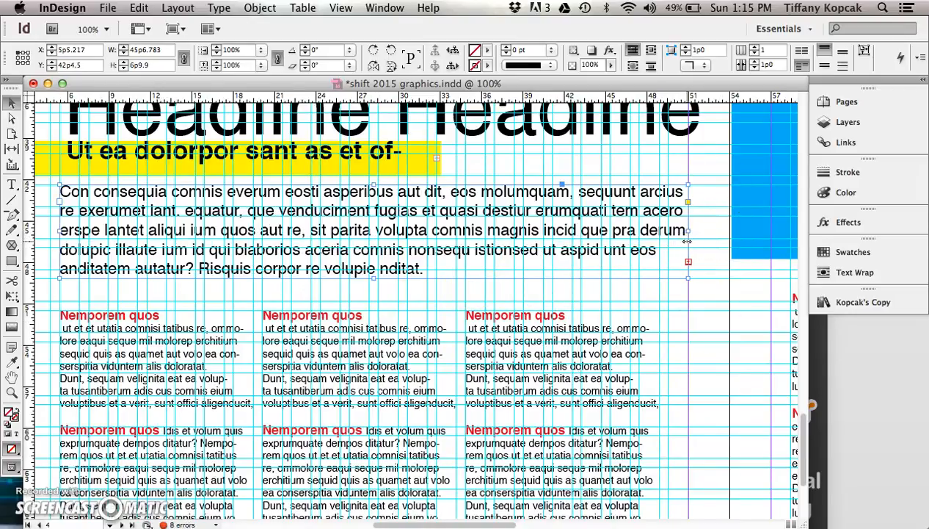
- Preview the left page without guides, and narrow the intro paragraph frame to the third text column's right edge, about 43p6 wide
key("super+apostrophe")
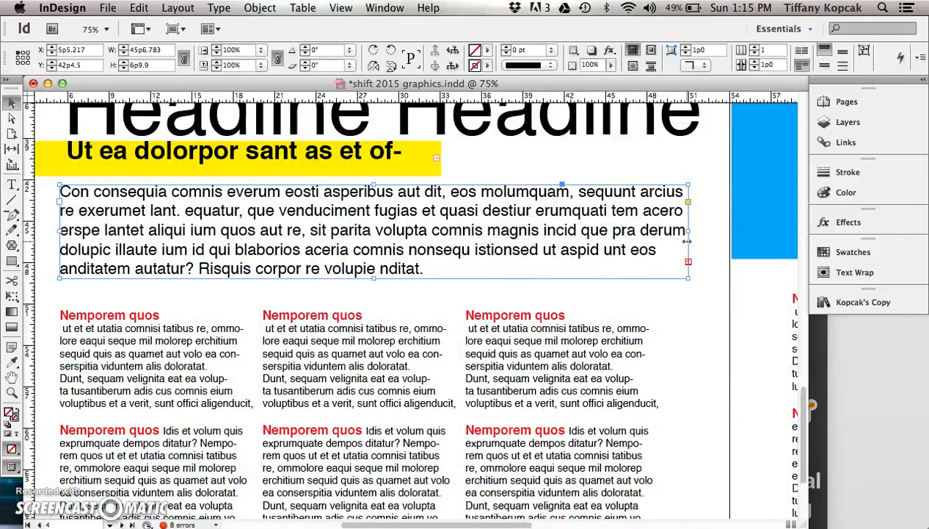
key("super+minus")
key("super+minus")
left_click(595, 380)
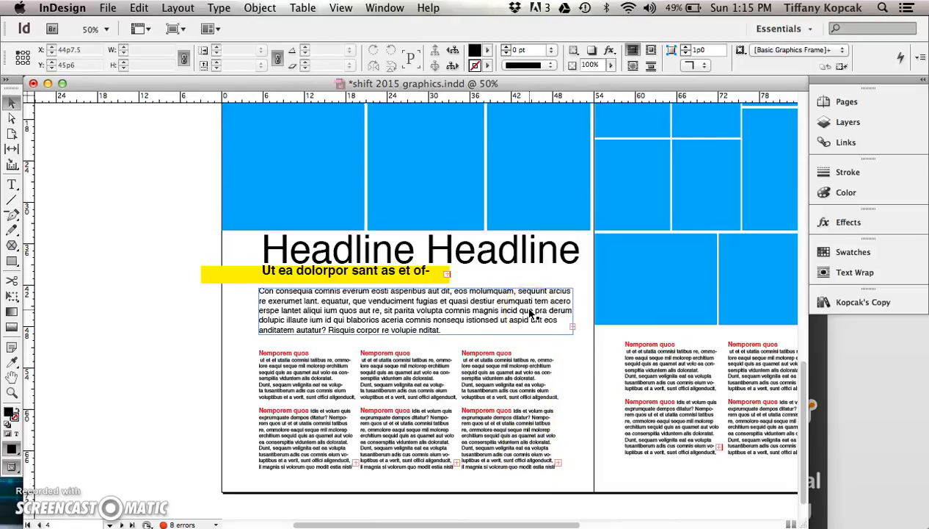
key("super+semicolon")
left_click(571, 301)
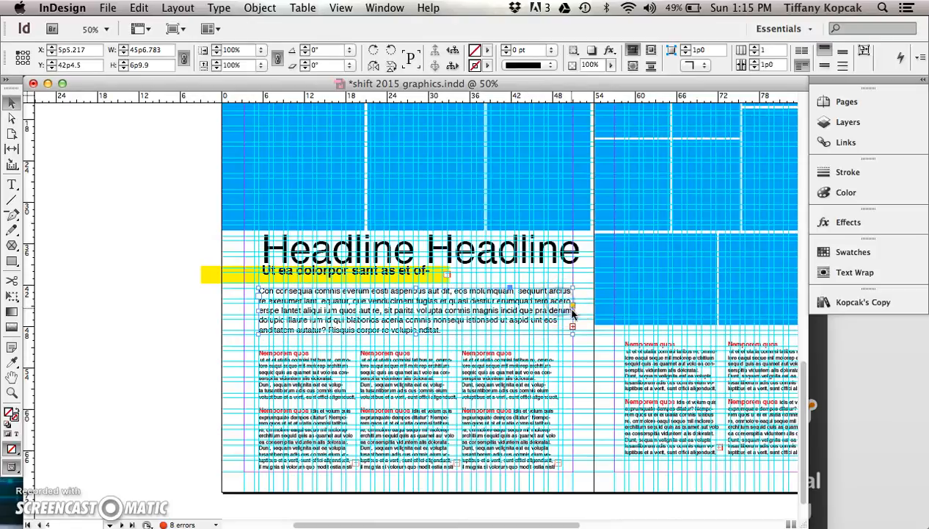
left_click_drag(573, 310, 558, 314)
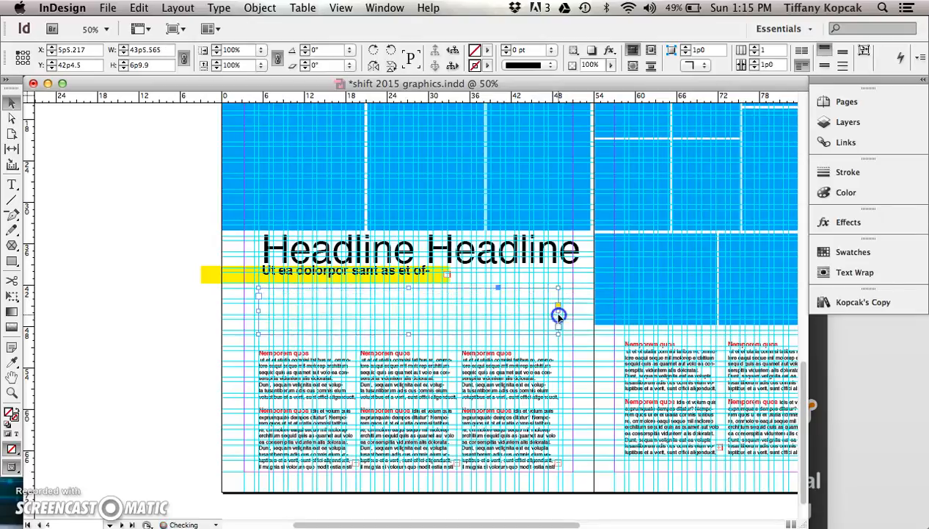
- Narrow the headline frame to about 43p2 so its right edge meets the third text column's right guide
left_click(576, 248)
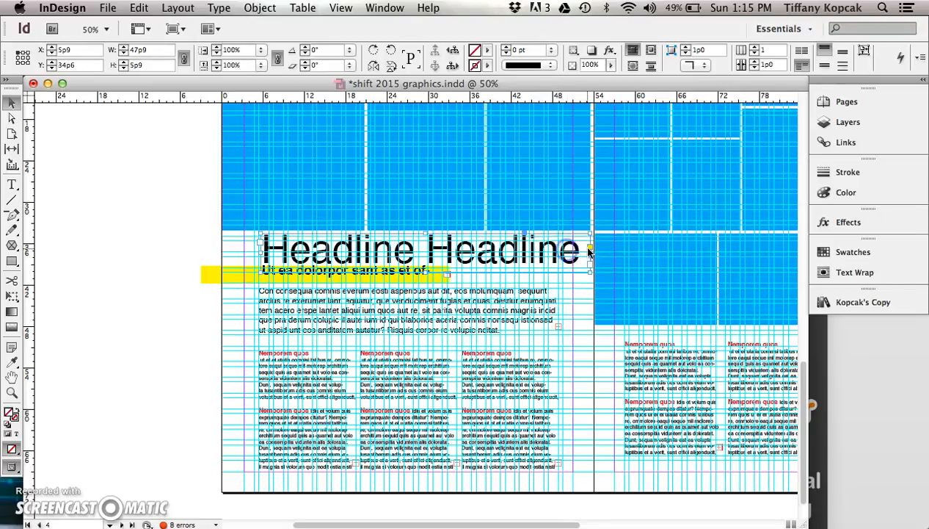
left_click_drag(585, 255, 558, 255)
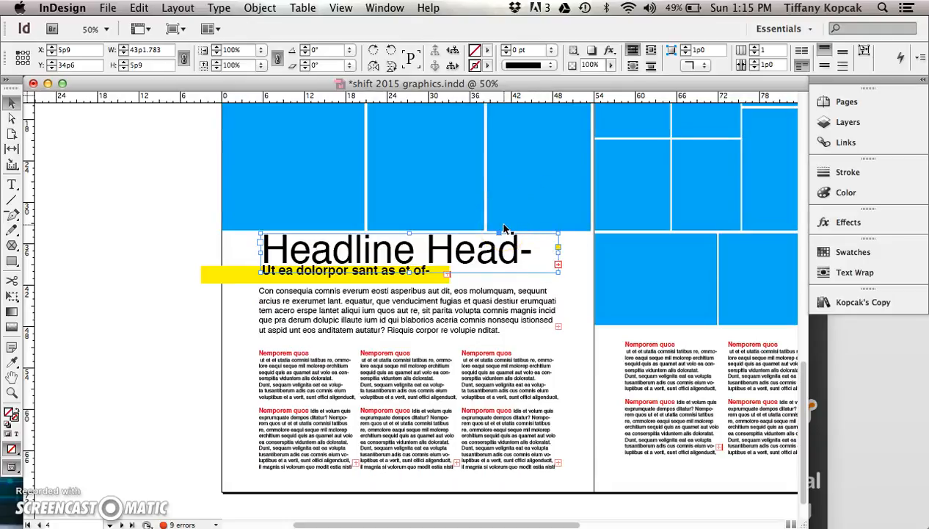
key("super+apostrophe")
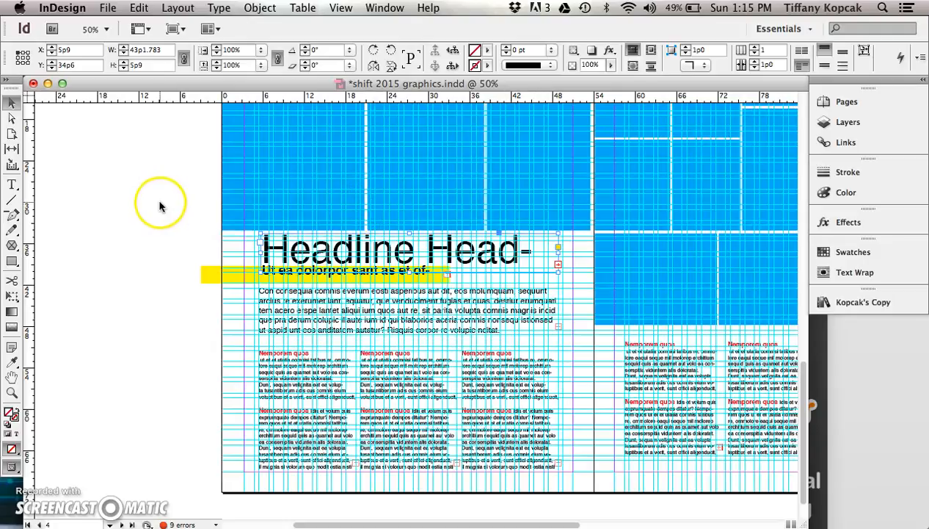
- Select the left page's three image blocks, lower their top edge to about Y 6p0, and raise their bottom edge to the guide above the headline
scroll(160, 200, "up", 4)
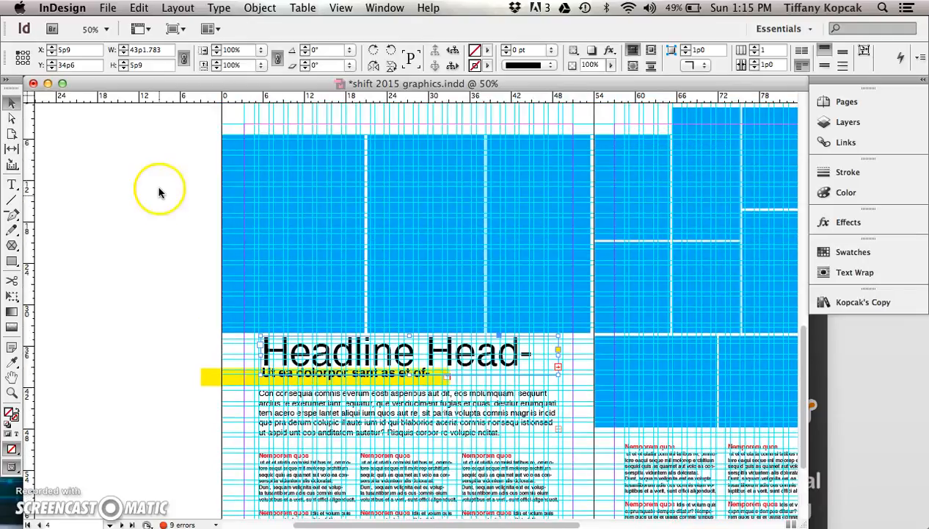
left_click_drag(185, 126, 367, 174)
left_click_drag(529, 208, 532, 207)
left_click_drag(406, 132, 406, 139)
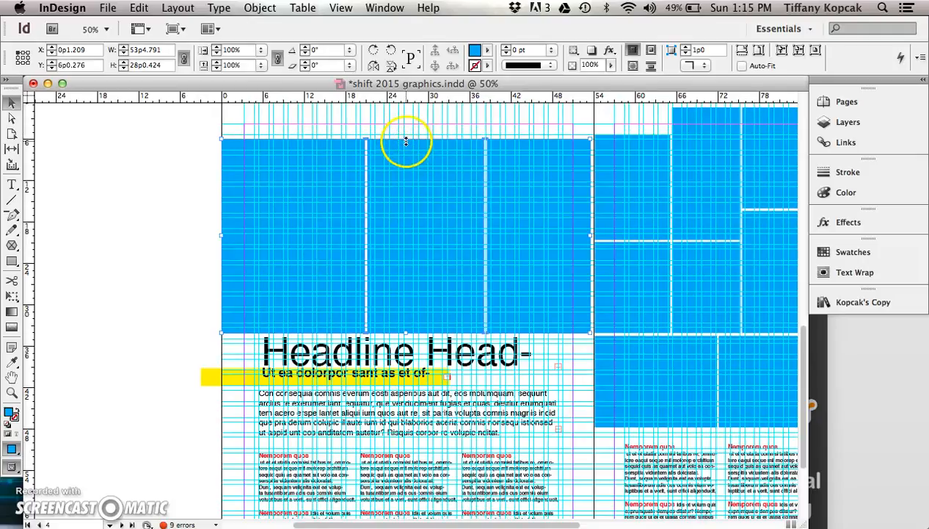
scroll(376, 126, "up", 3)
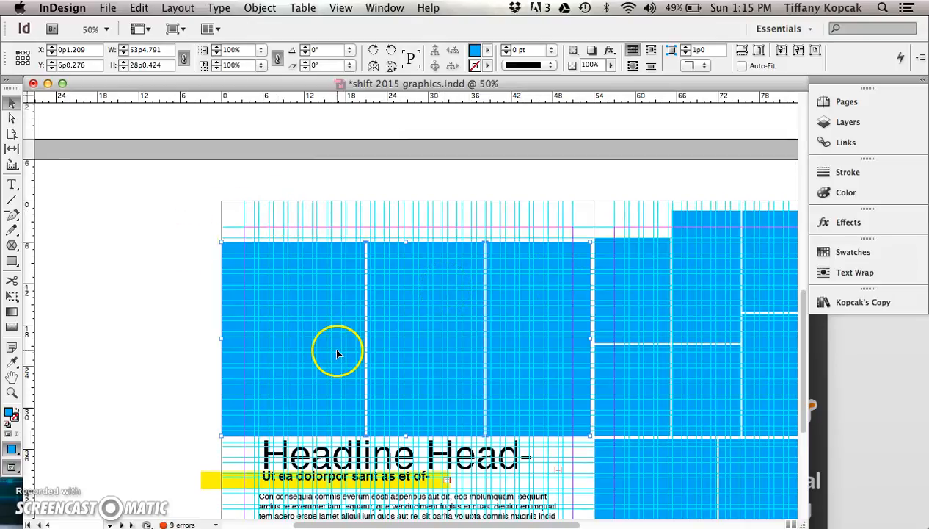
scroll(178, 317, "down", 2)
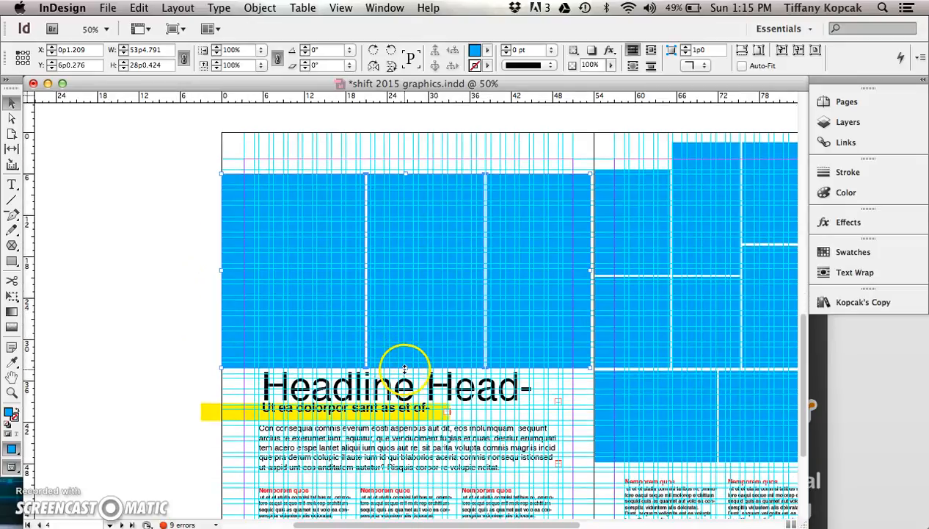
left_click_drag(405, 369, 405, 357)
- Lower the top of the right page's upper inner image block to the left page's image row, and snap the block below to about Y 20p11
left_click(148, 323)
left_click(656, 312)
left_click(630, 194)
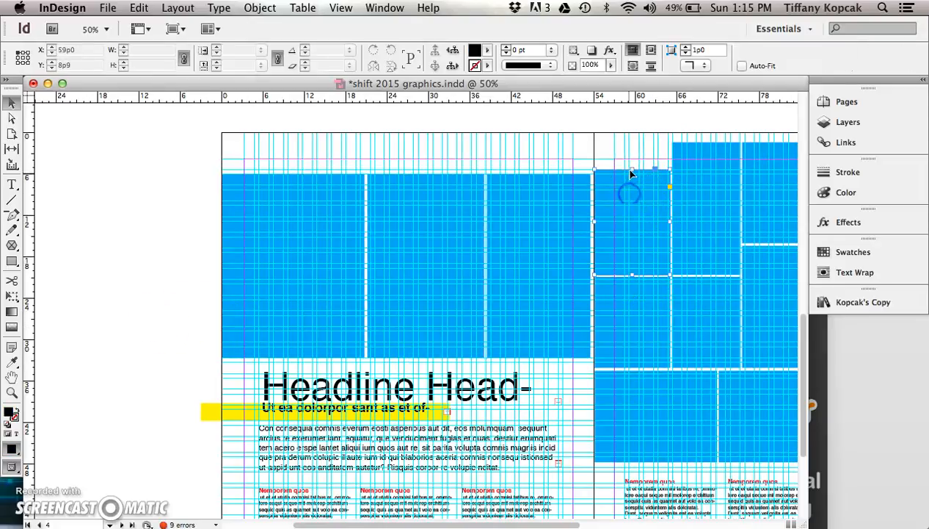
left_click_drag(638, 173, 637, 279)
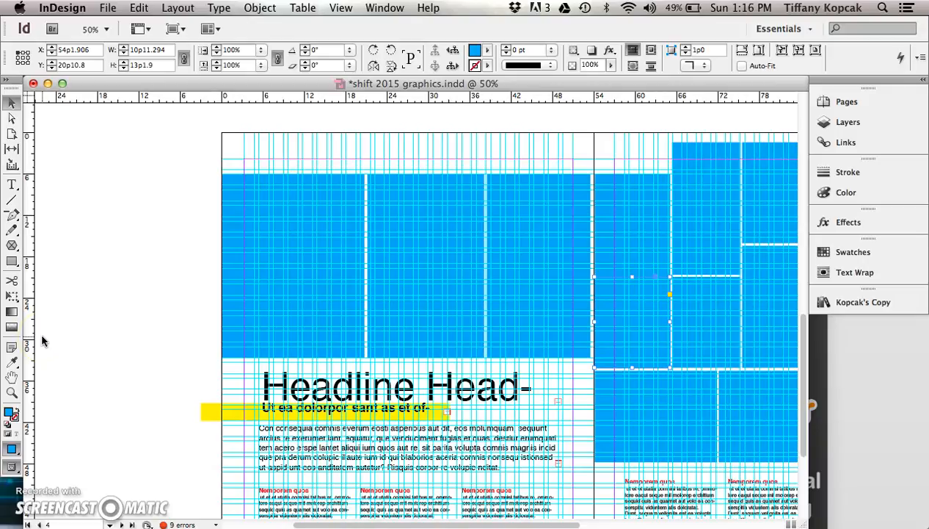
key("super+minus")
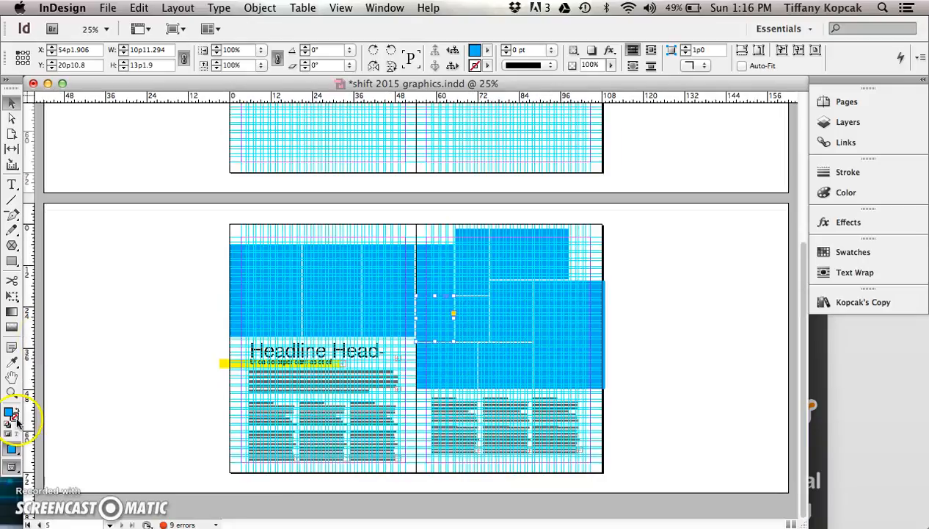